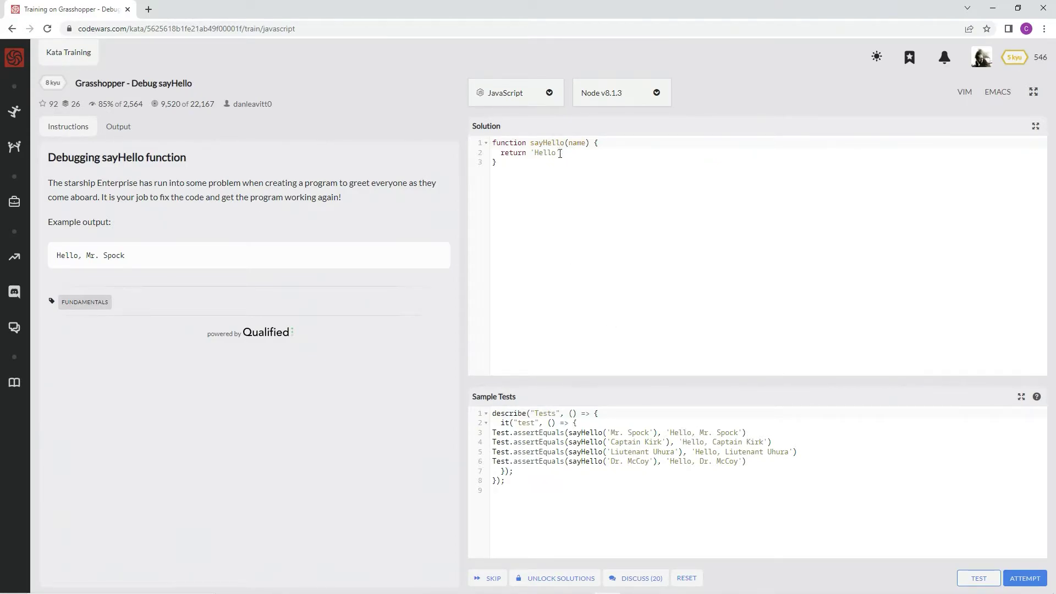
text(' + )
text(name)
- Run the sample tests on 'Hello ' + name and place the cursor right after 'Hello'
click(979, 578)
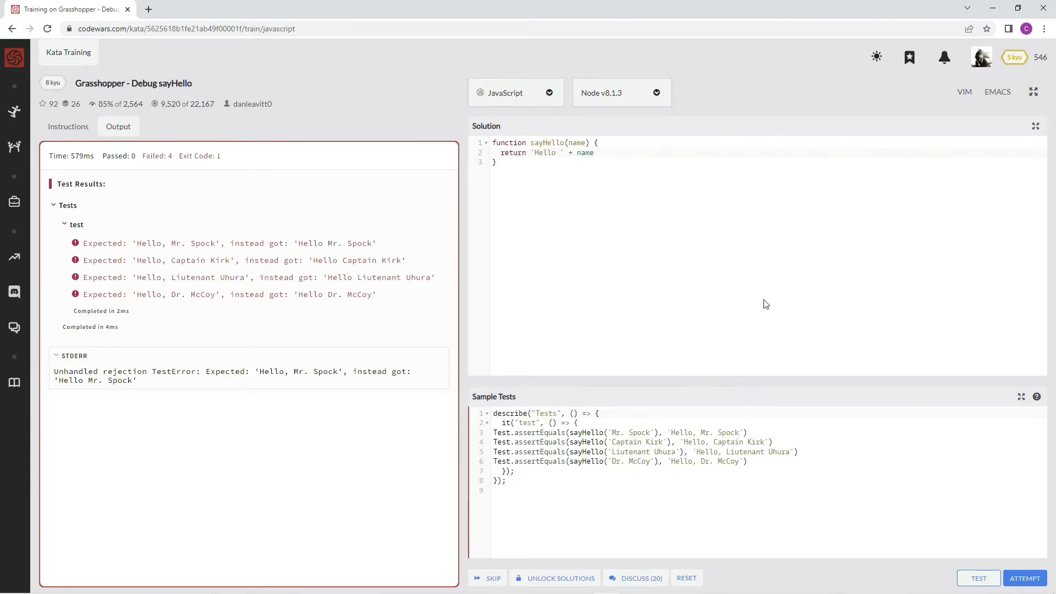
click(557, 153)
text(,)
- Rewrite the function as the one-line arrow function sayHello = name => 'Hello, ' + name
drag(532, 143, 449, 146)
key(BackSpace)
click(529, 144)
key(BackSpace)
text(=)
key(Delete)
key(Delete)
key(Delete)
key(Delete)
key(Delete)
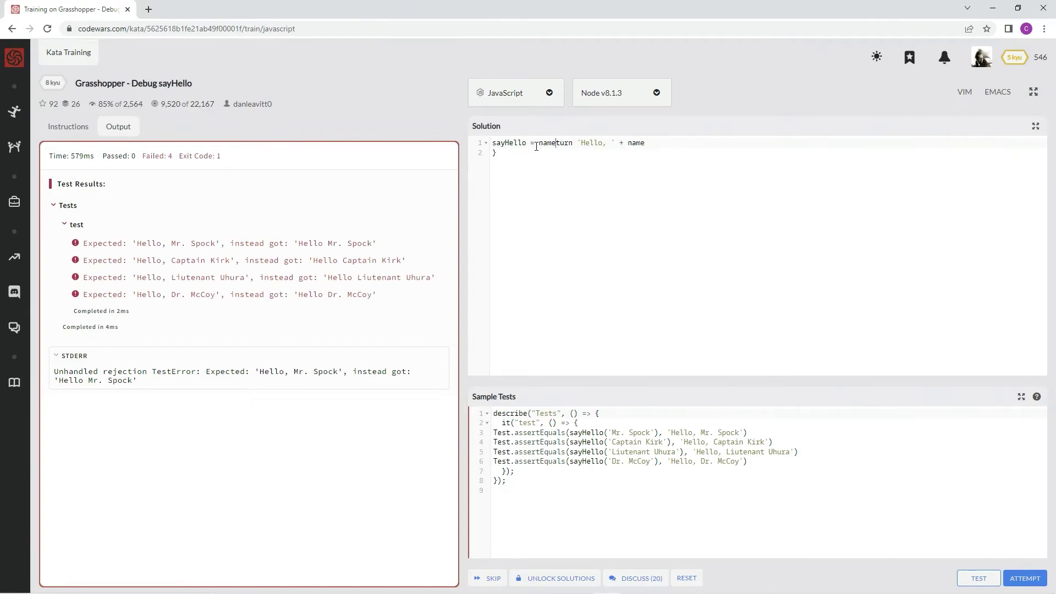
key(Delete)
key(Delete)
key(Delete)
key(Delete)
key(Delete)
text(=>)
click(537, 153)
key(BackSpace)
- Run the sample tests, attempt the full 54-test suite, and submit the solution
click(979, 578)
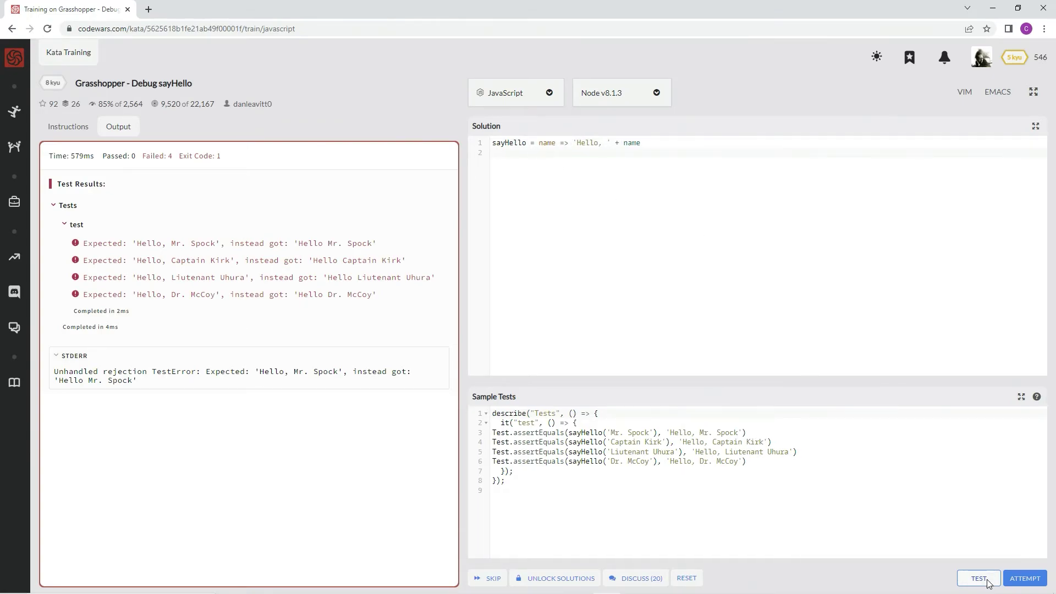
click(1025, 579)
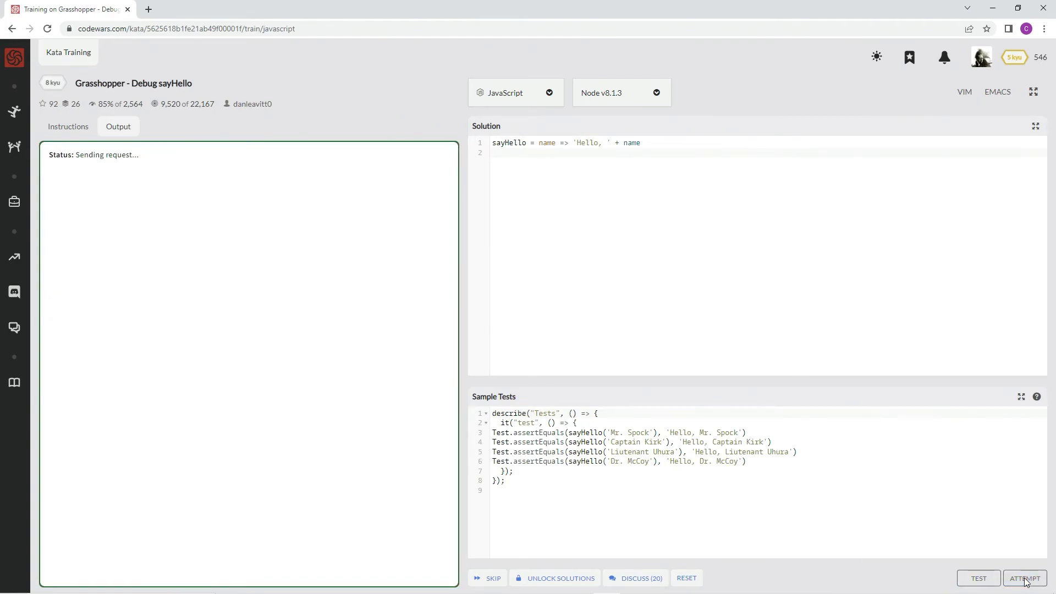
click(1026, 581)
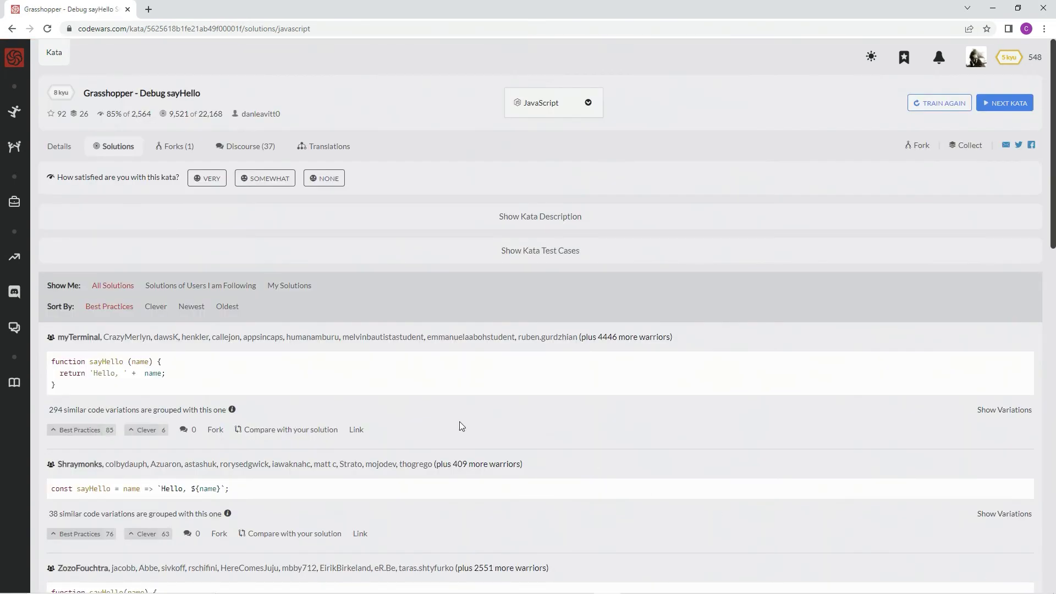
- Filter to My Solutions, vote Best Practices on your own, and rate the kata Very satisfying
click(277, 286)
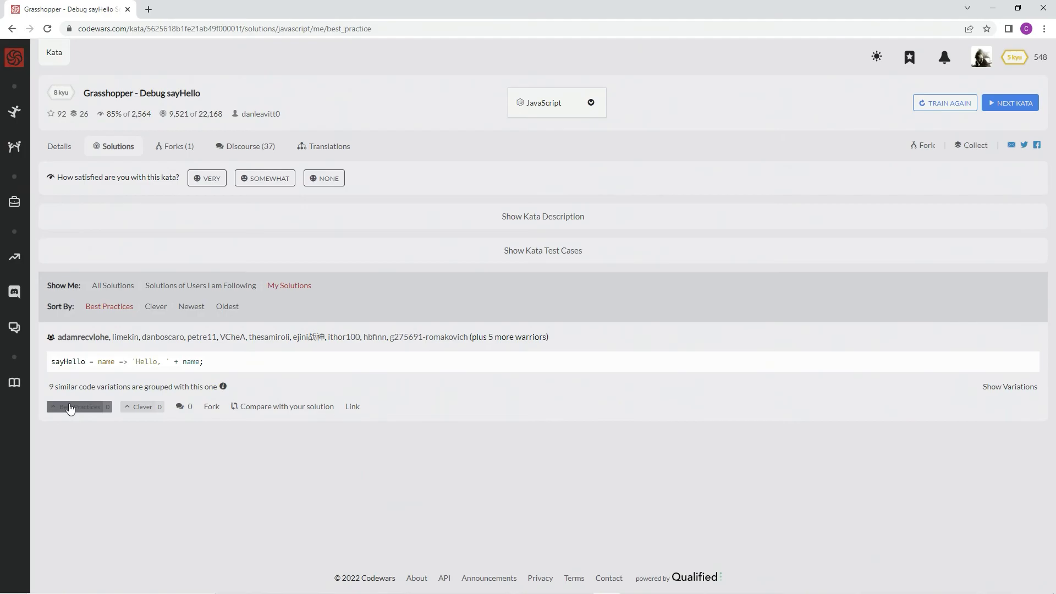
click(70, 406)
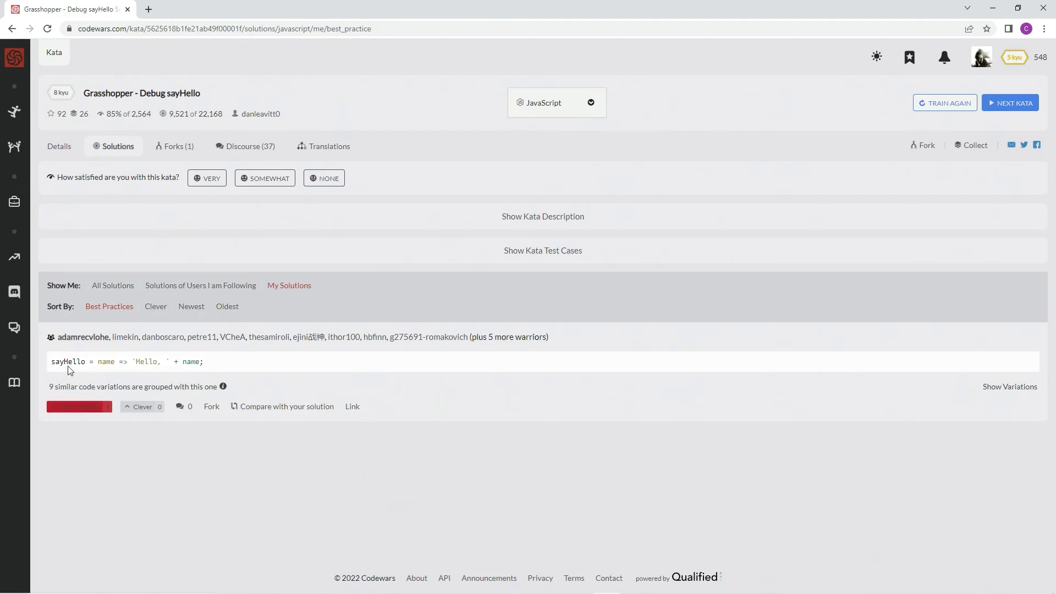
click(207, 181)
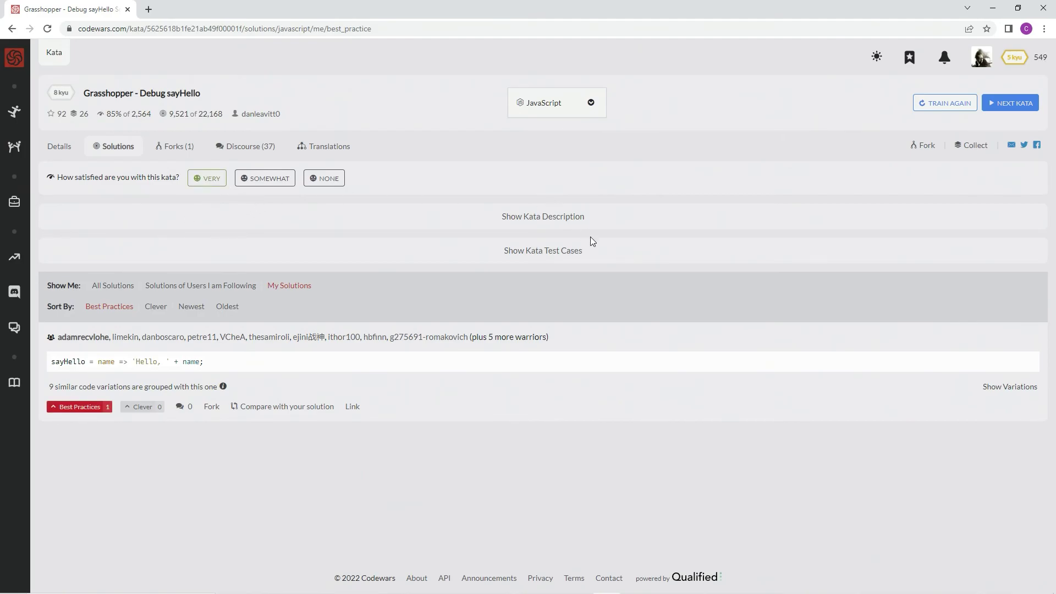